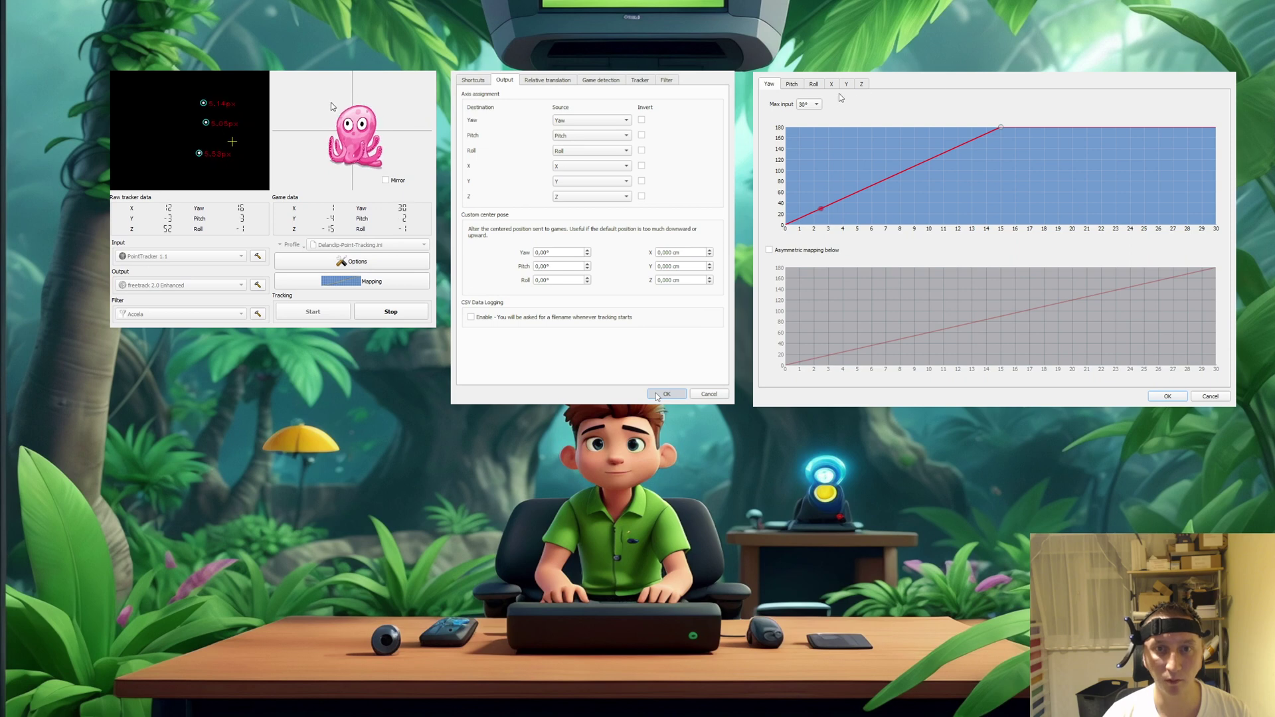
On the Roll curve, drag the end point from 60° to 90° input.
left_click(815, 85)
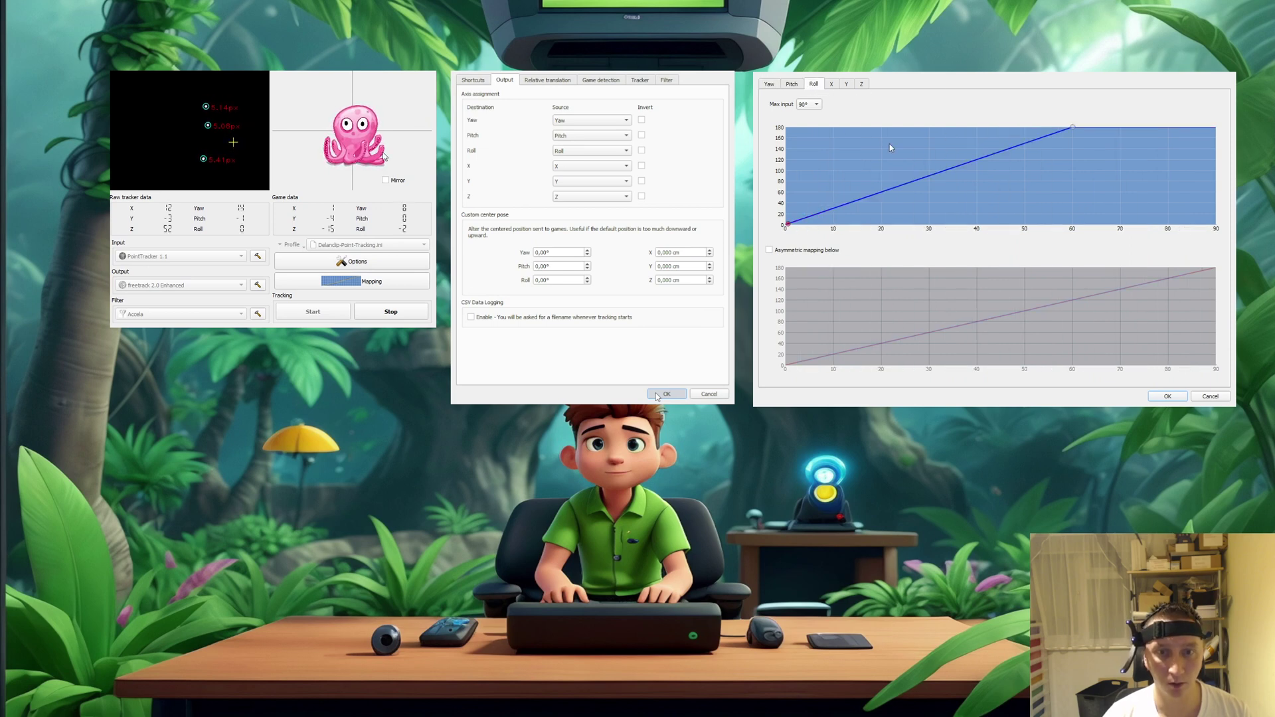
left_click_drag(1072, 129, 1215, 128)
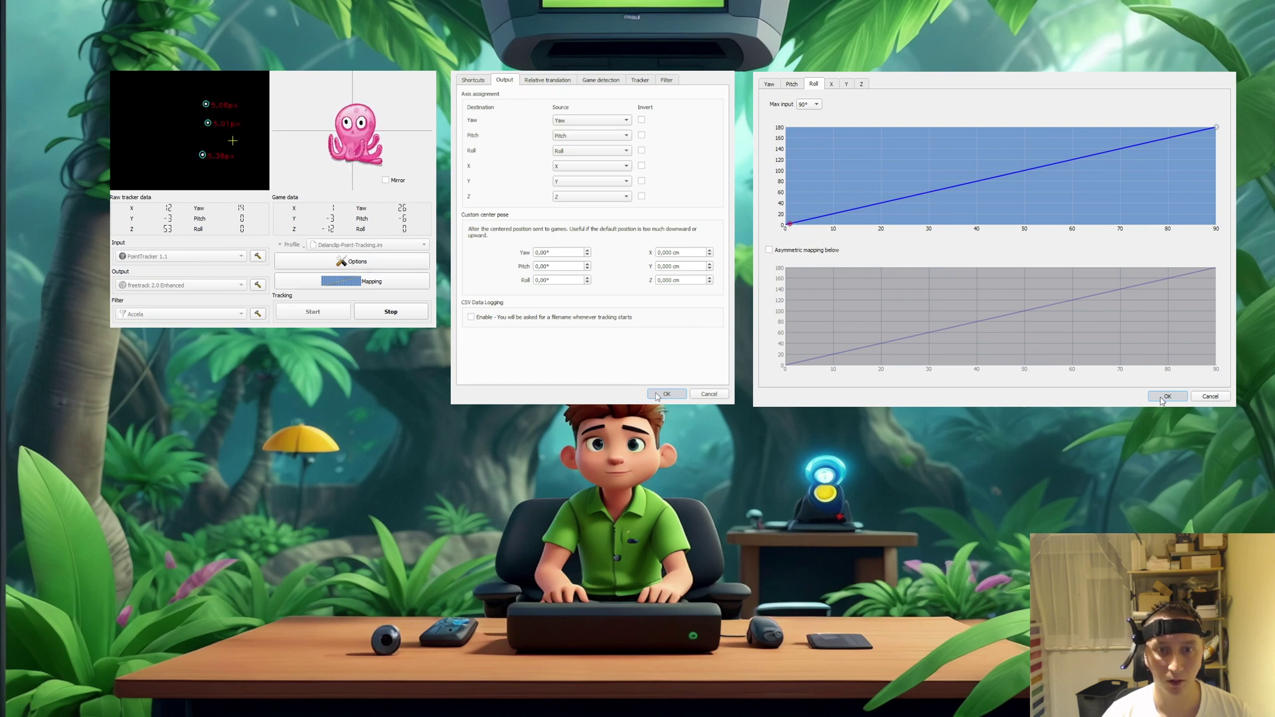
Stop tracking, close the Options dialog and show the PointTracker Model tab.
left_click(391, 314)
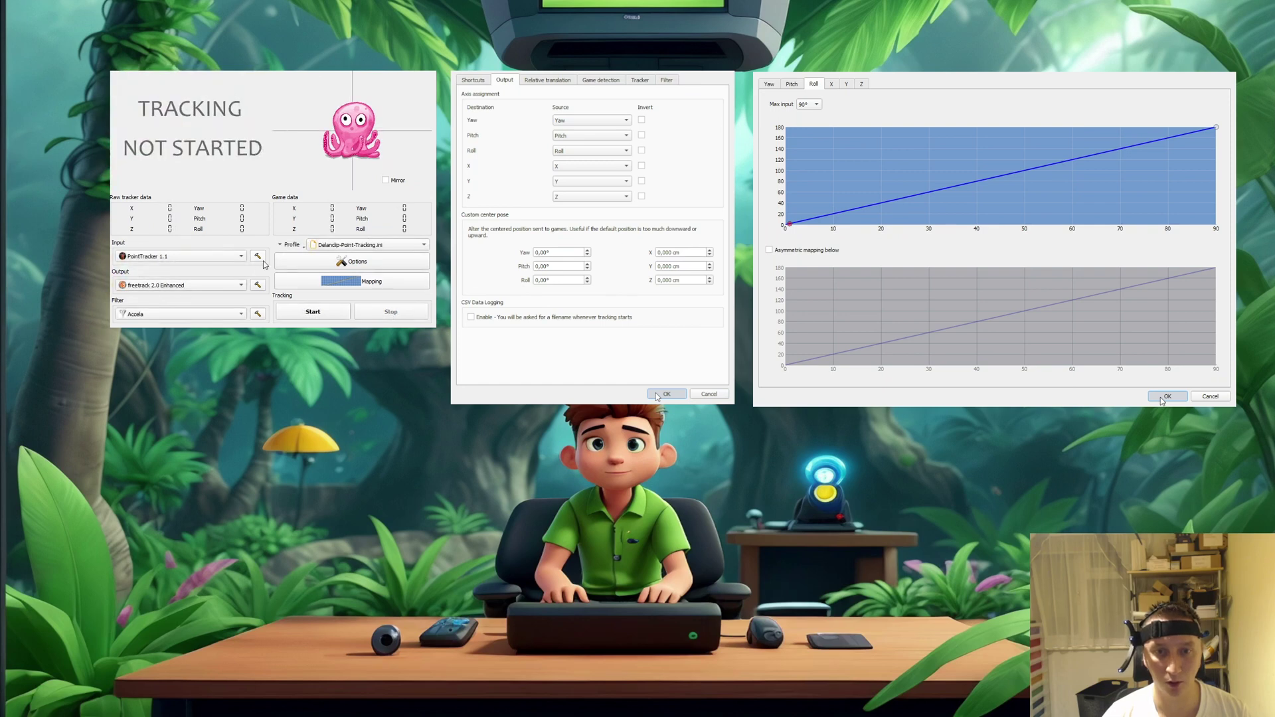
left_click(660, 396)
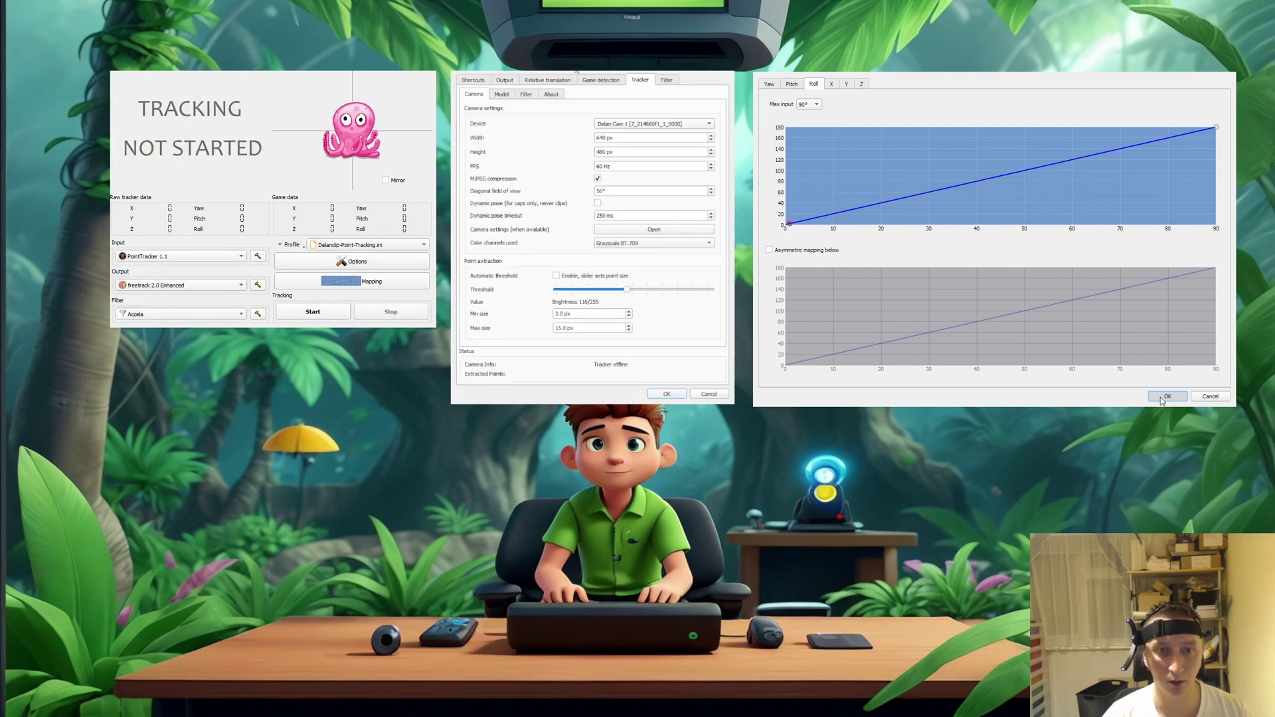
left_click(502, 93)
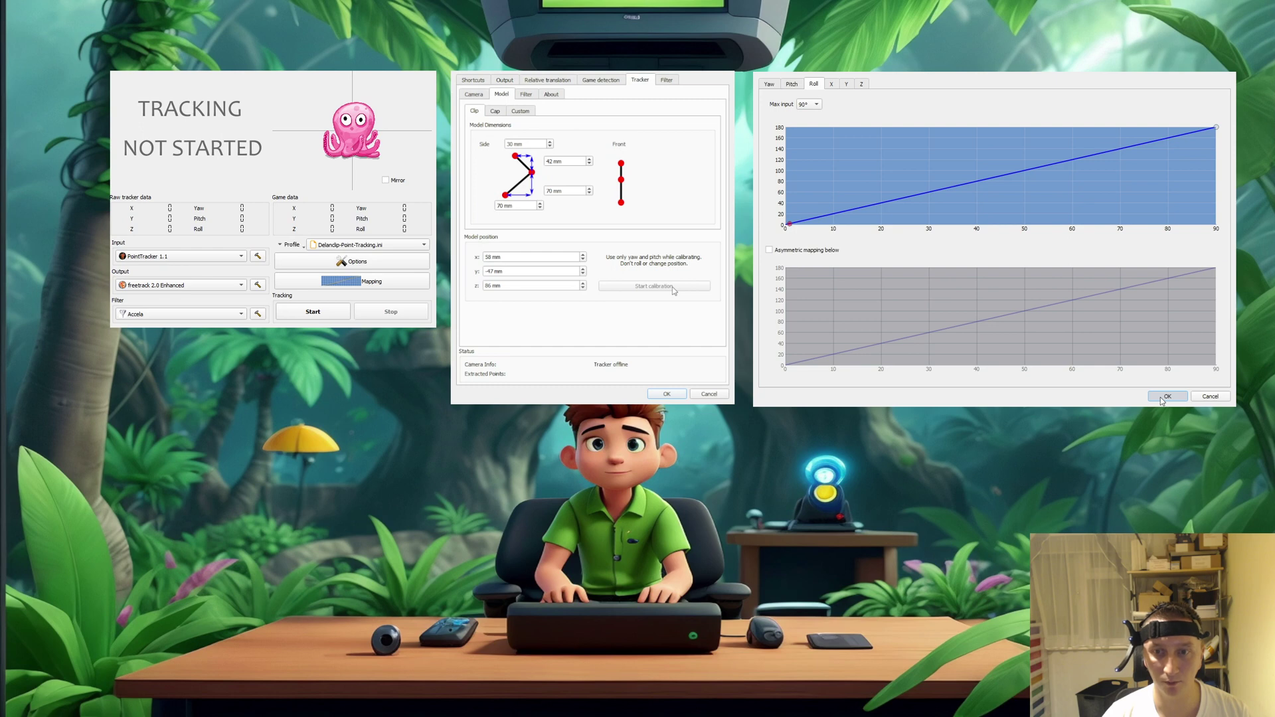
Step through the model x, y and z position values, then restart tracking.
left_click(504, 256)
key("Tab")
key("Tab")
left_click(518, 285)
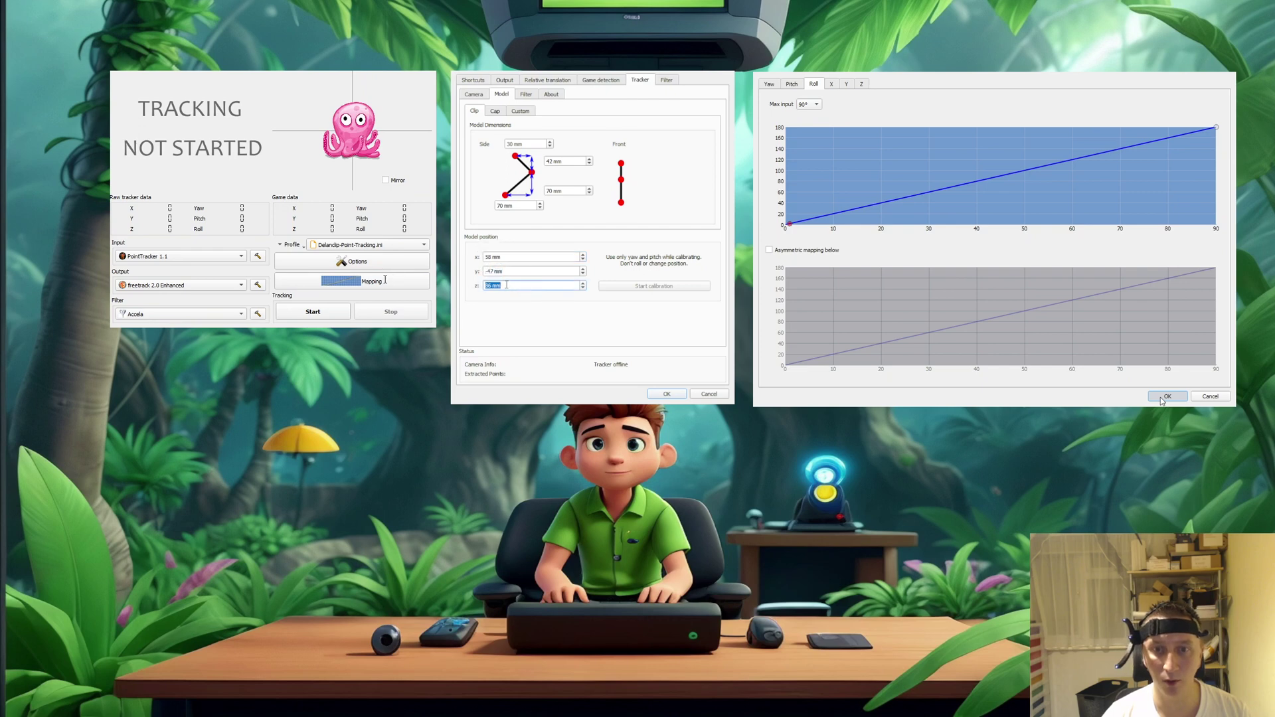
key("shift+Tab")
key("shift+Tab")
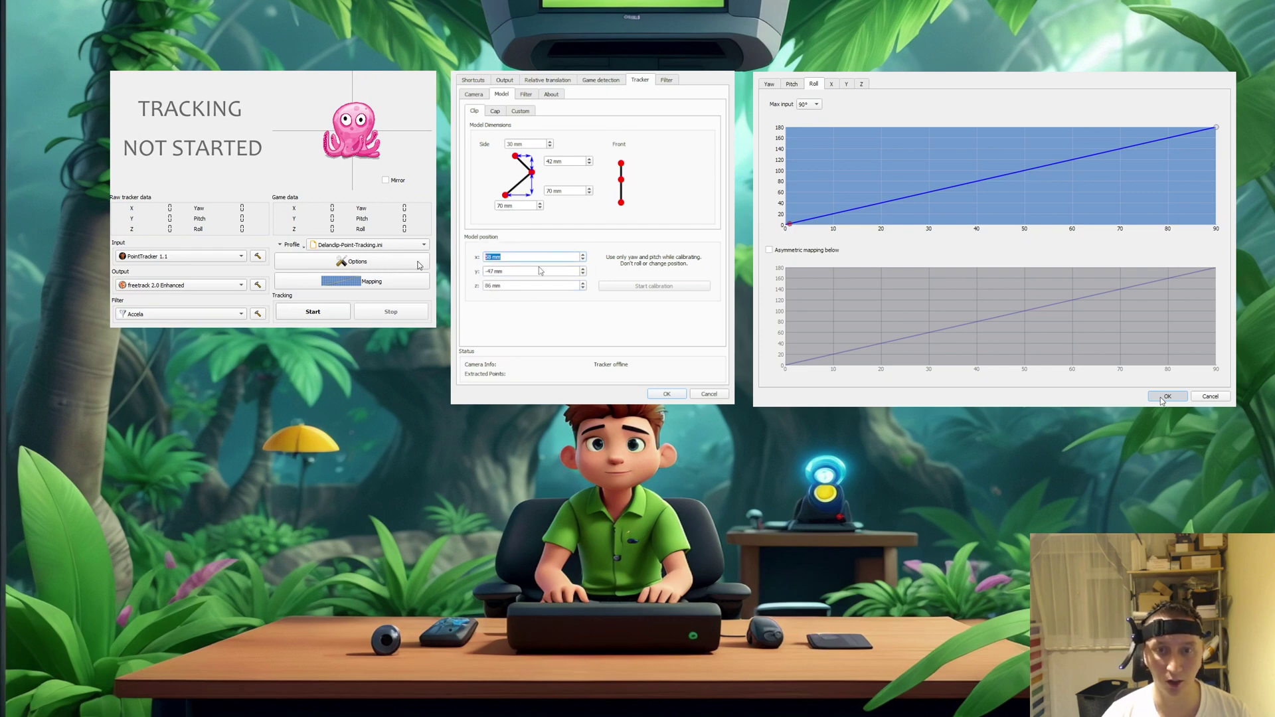
key("Tab")
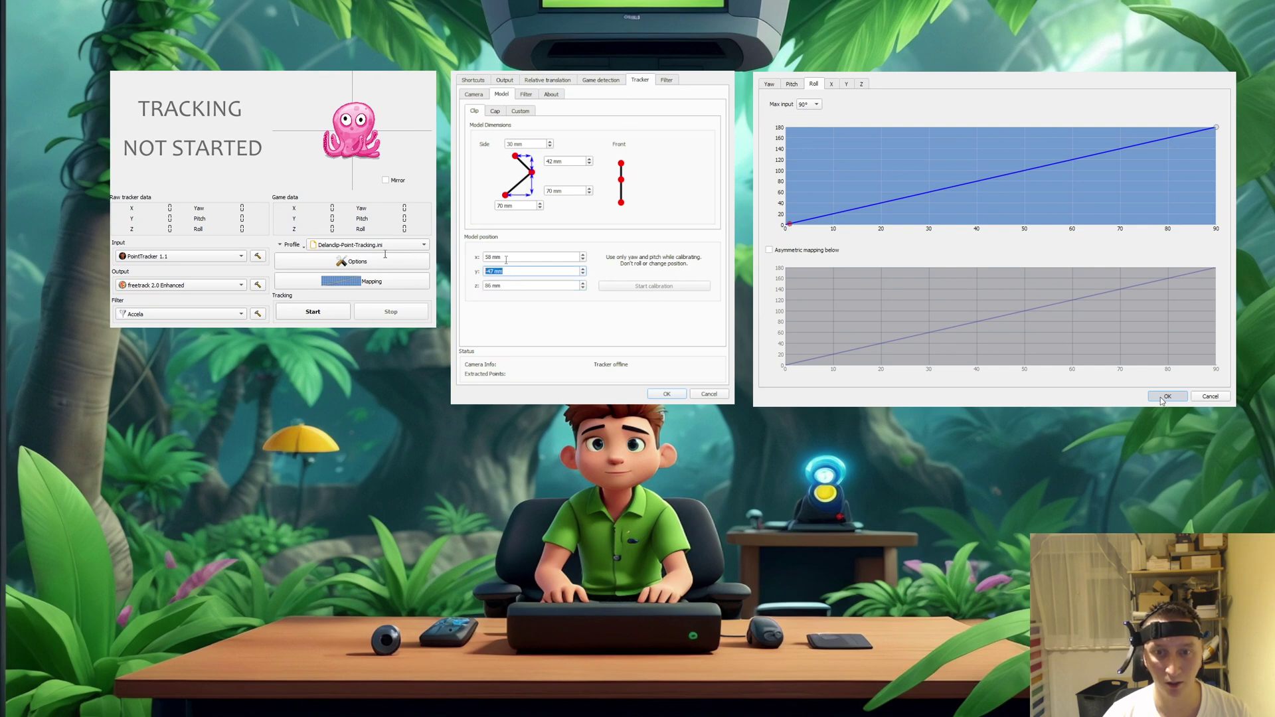
key("shift+Tab")
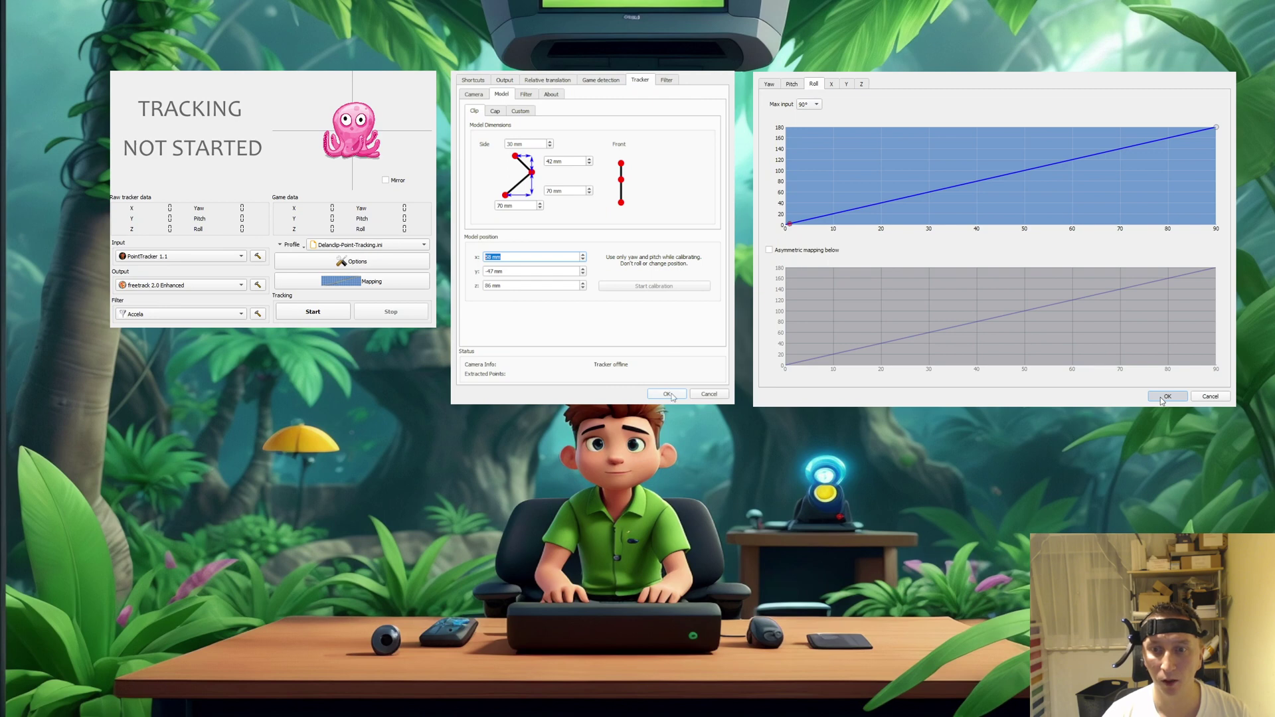
left_click(314, 313)
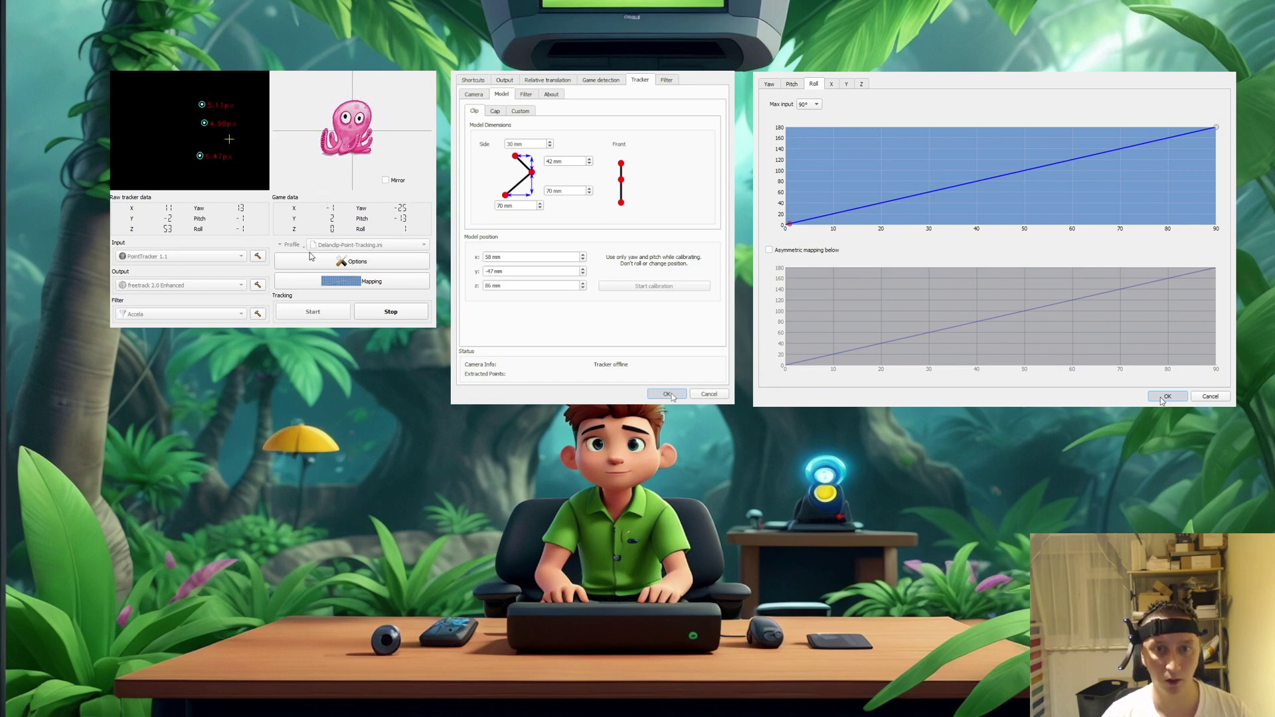
Leave the tracker settings for the Options Output tab to set Roll source to Disabled.
left_click(259, 257)
left_click(259, 258)
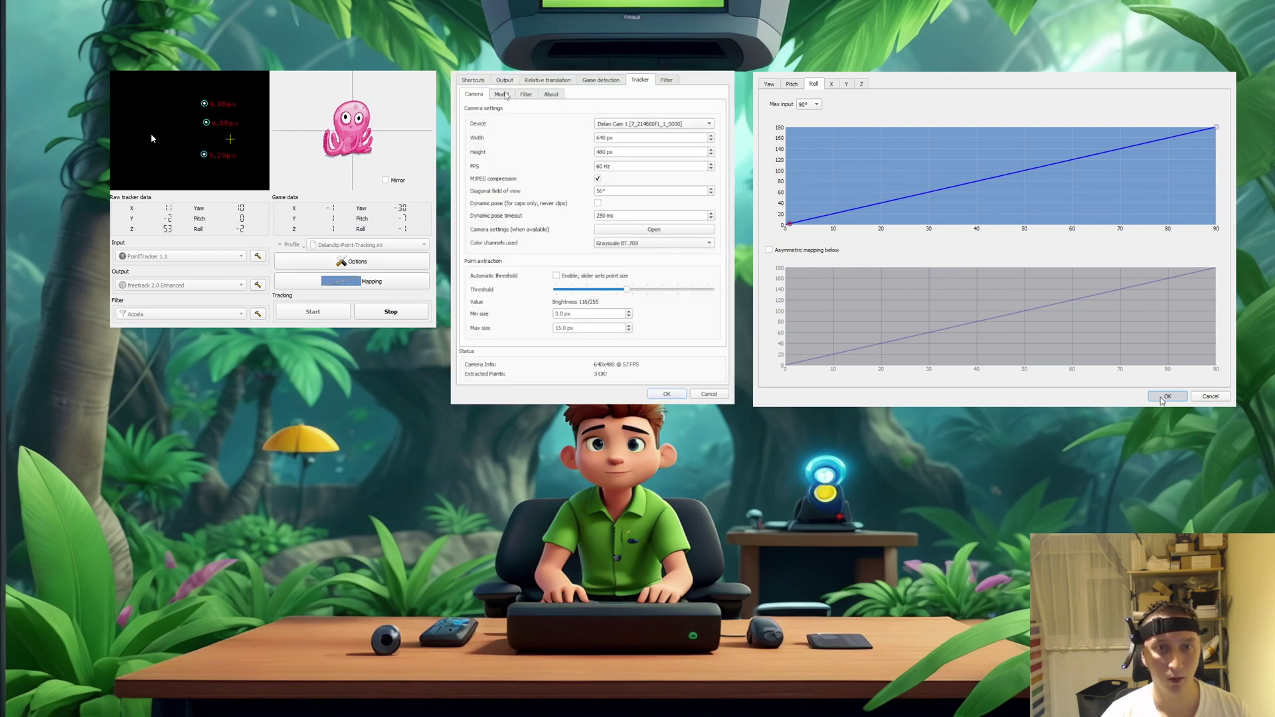
left_click(503, 93)
left_click(525, 94)
left_click(474, 93)
left_click(504, 79)
scroll(589, 152, "up", 3)
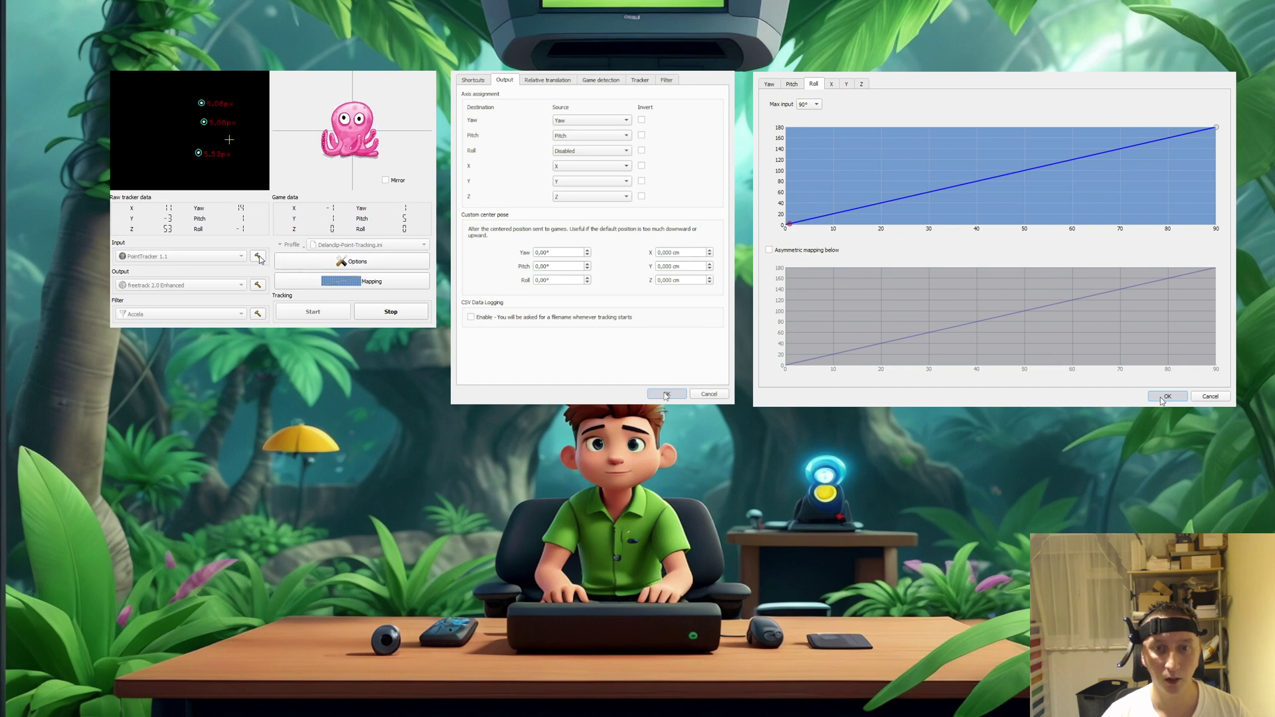
Close Options, show the PointTracker Model tab and start head model calibration.
left_click(667, 396)
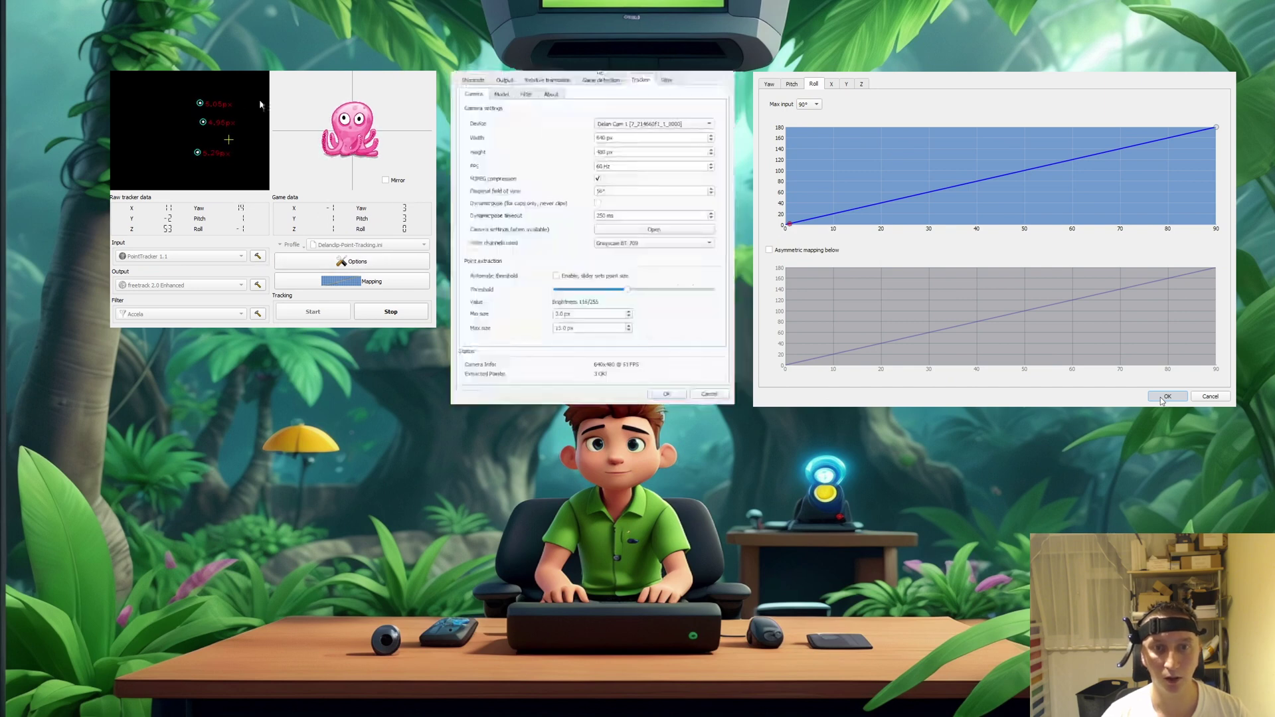
left_click(503, 94)
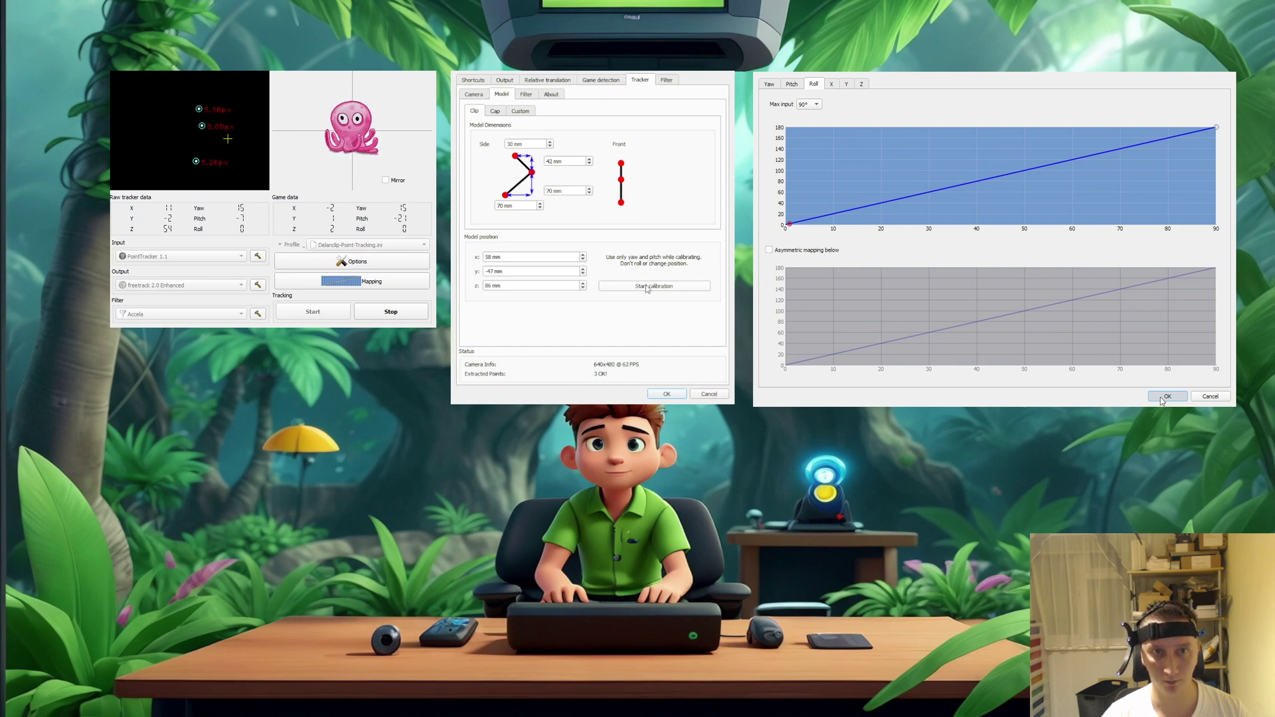
left_click(647, 288)
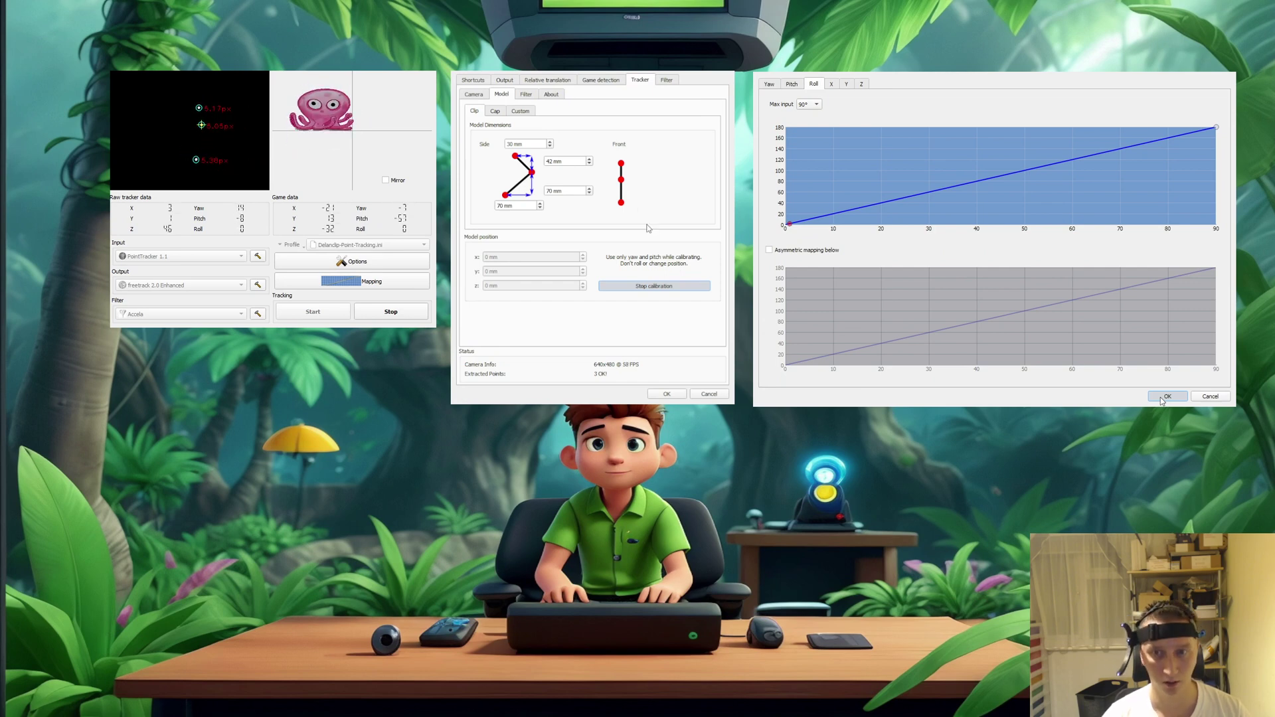
Stop calibration after 36 good samples fill in the model position.
left_click(660, 289)
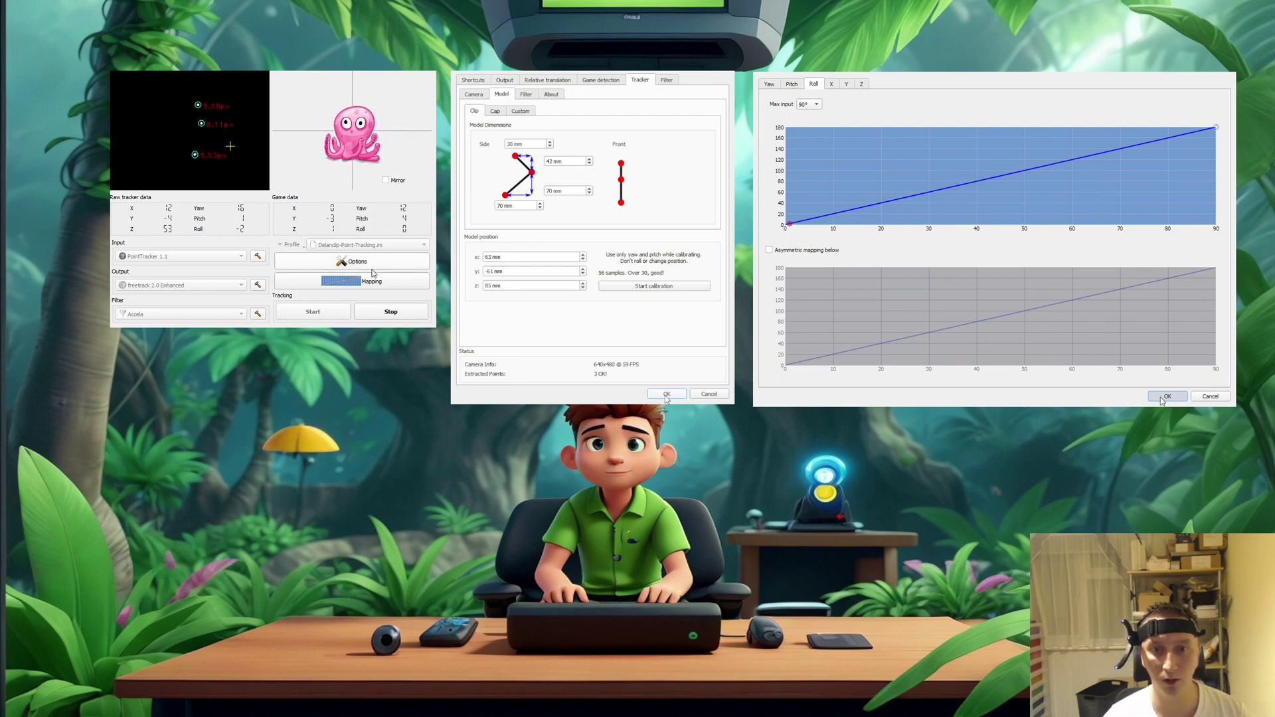
Save and reopen tracker settings, check the calibrated model position, then confirm from Camera tab.
left_click(665, 396)
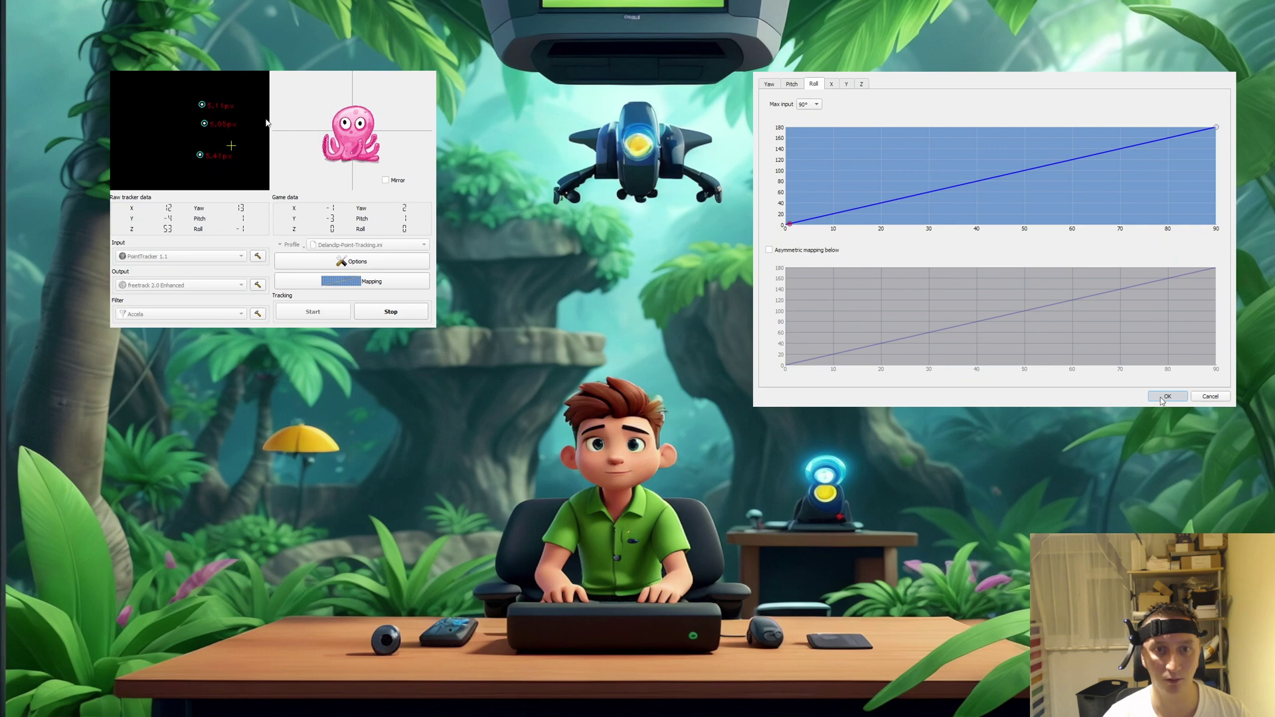
left_click(257, 256)
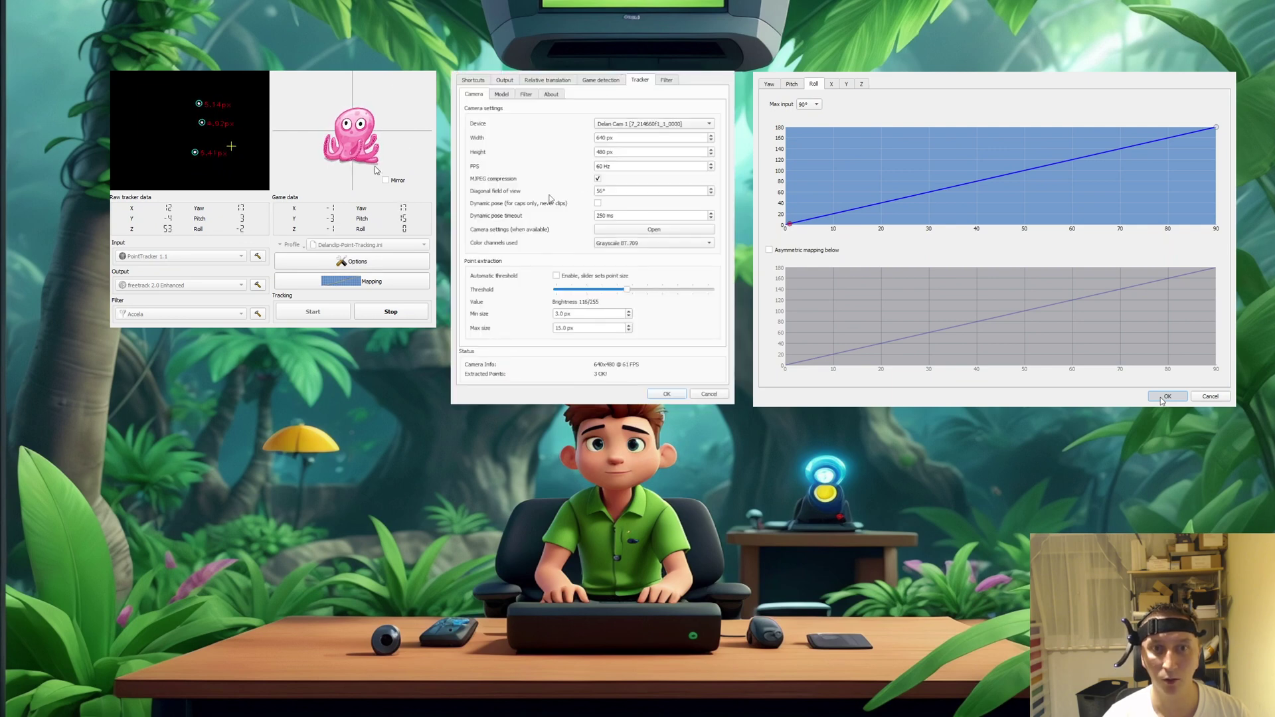
left_click(502, 94)
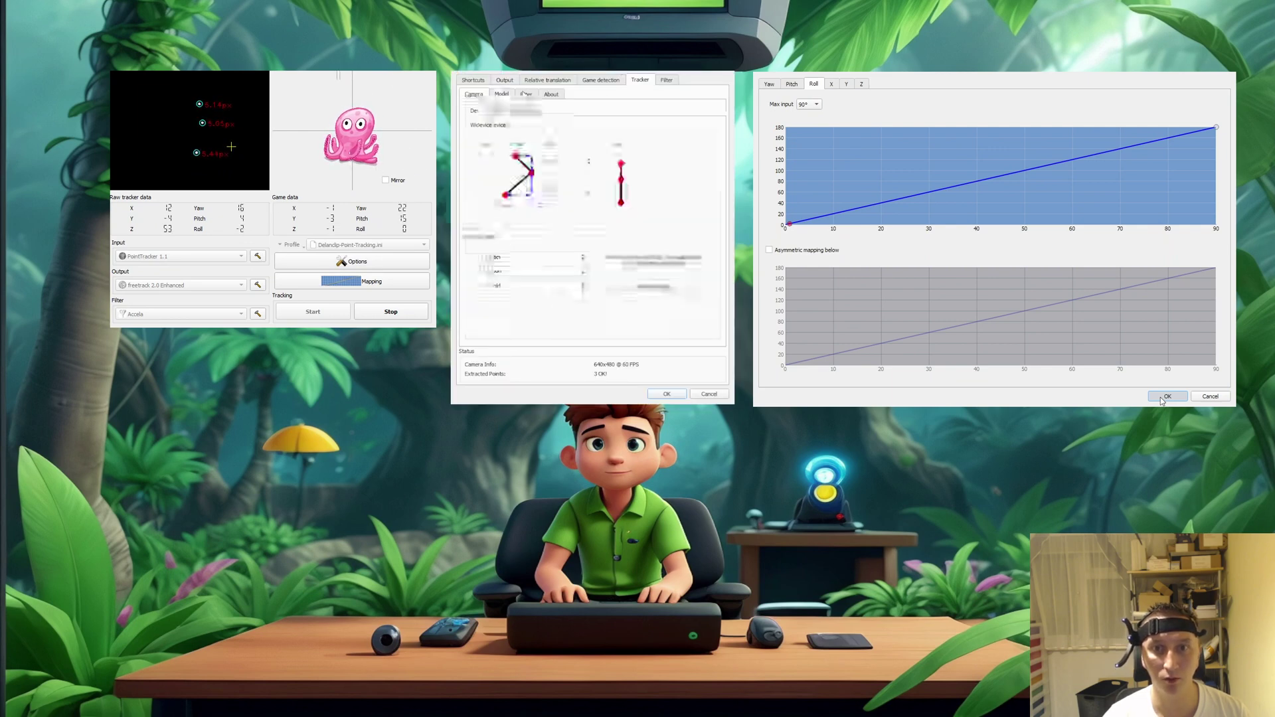
left_click(477, 95)
left_click(666, 395)
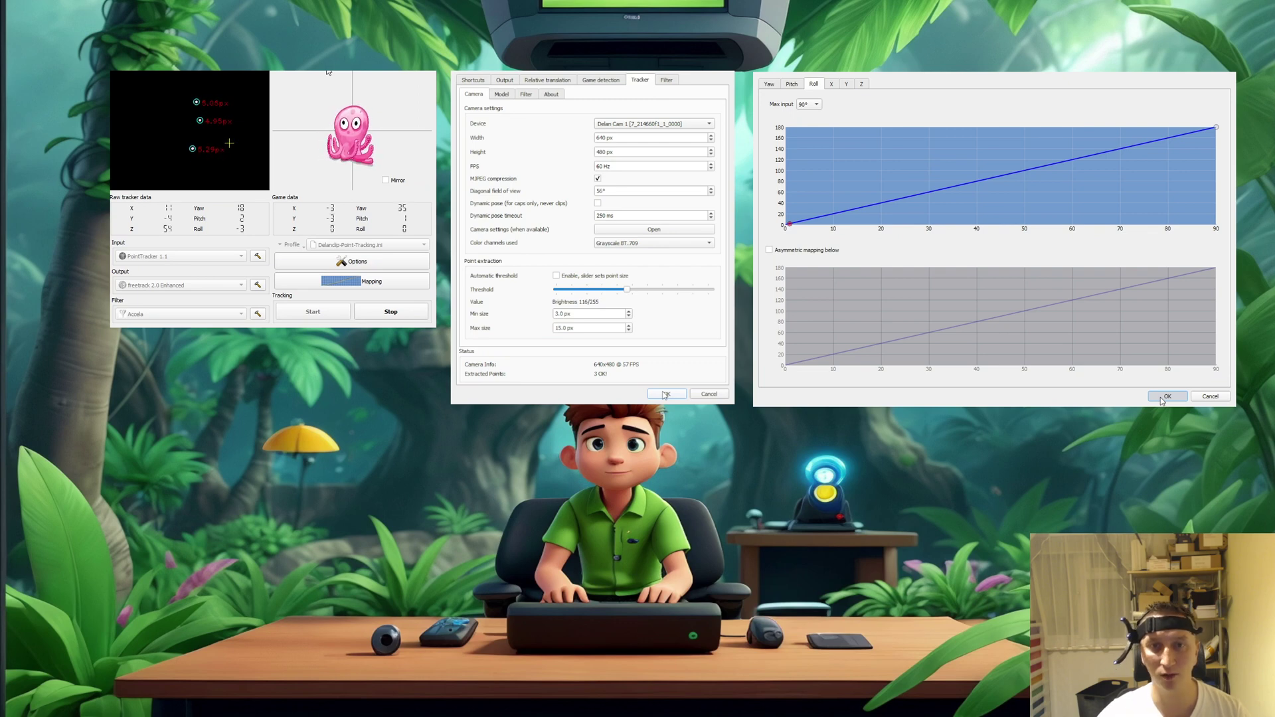
Widen the yaw curve to about 19.5 and the pitch curve to about 26.5 input.
left_click(1162, 399)
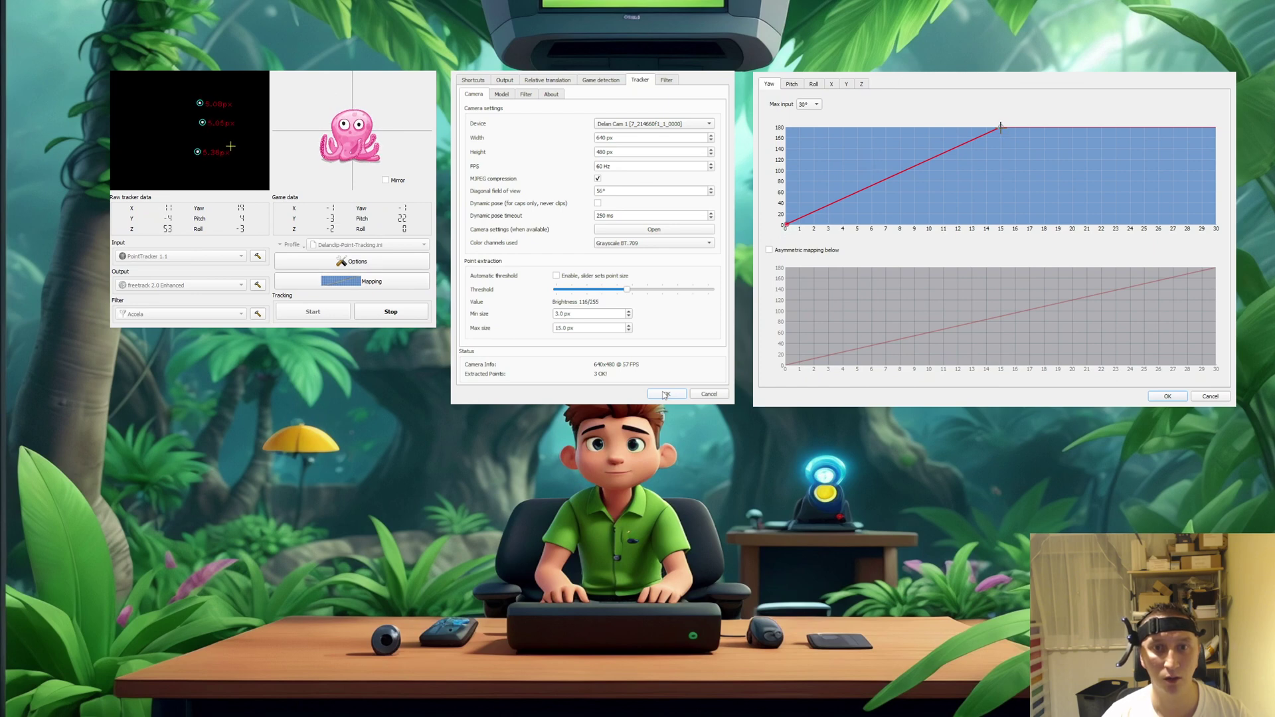
left_click_drag(1001, 130, 1066, 128)
left_click(792, 83)
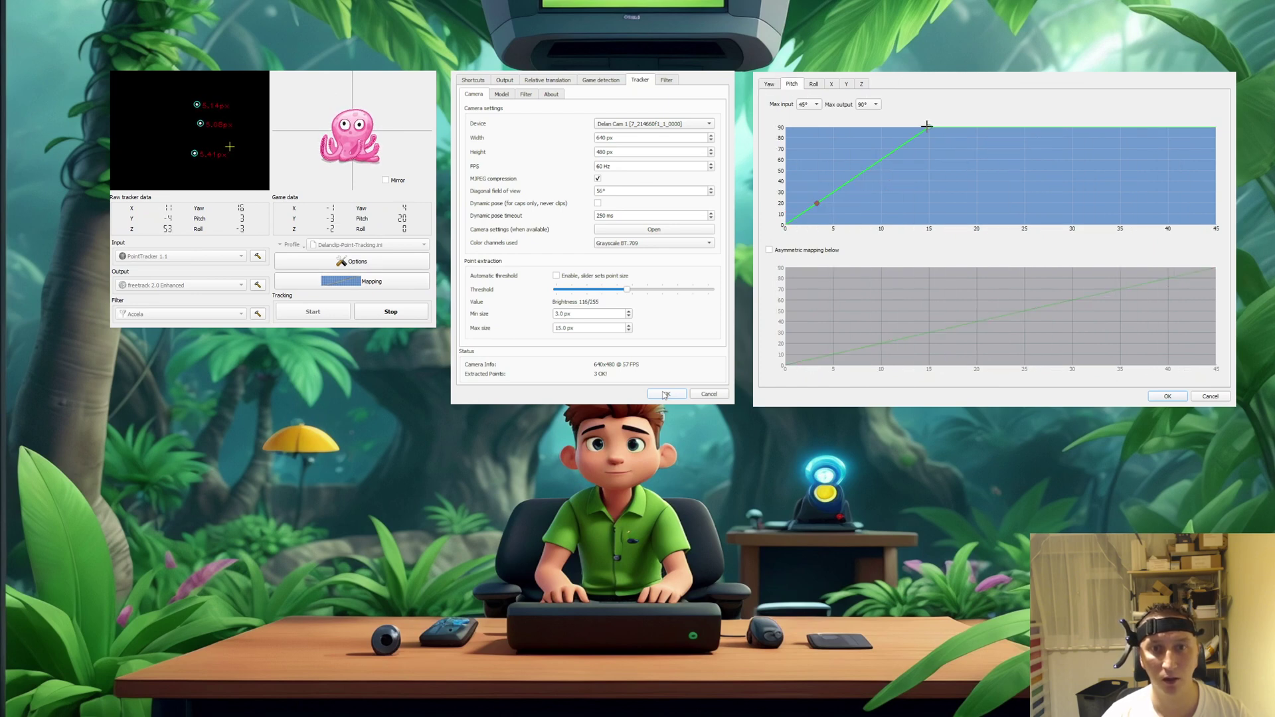
left_click_drag(928, 126, 1041, 125)
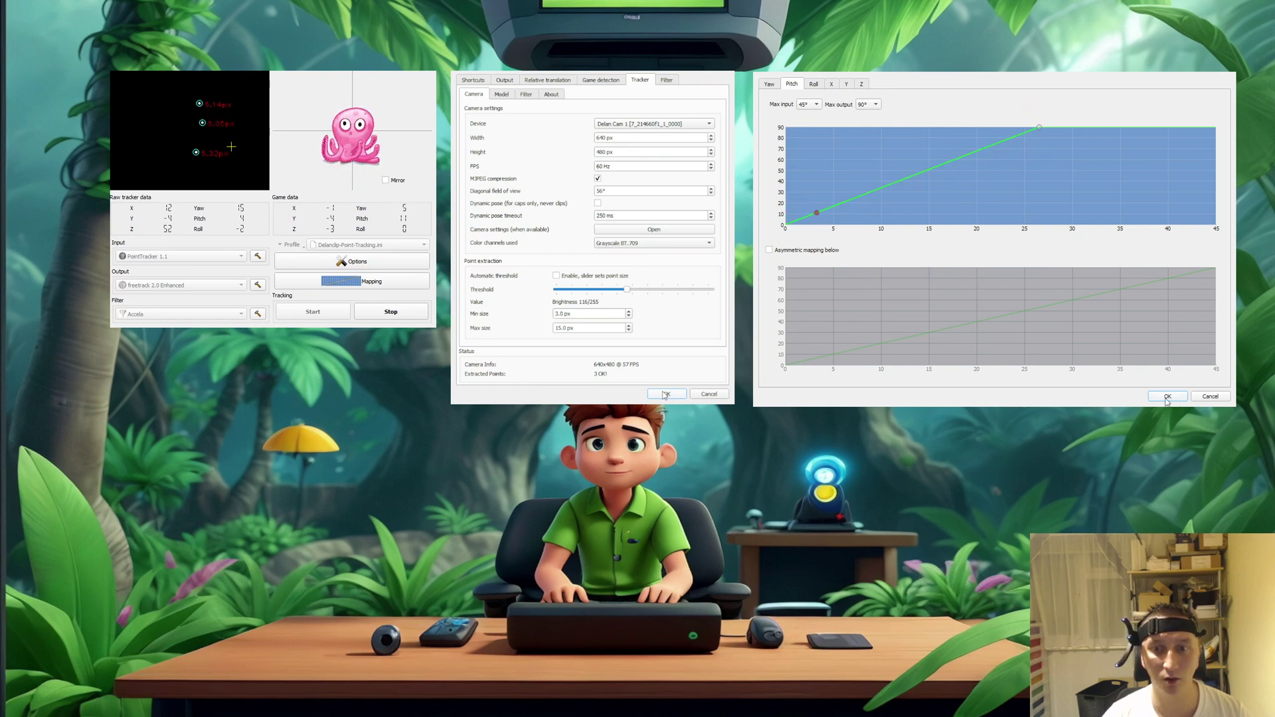
left_click(1168, 398)
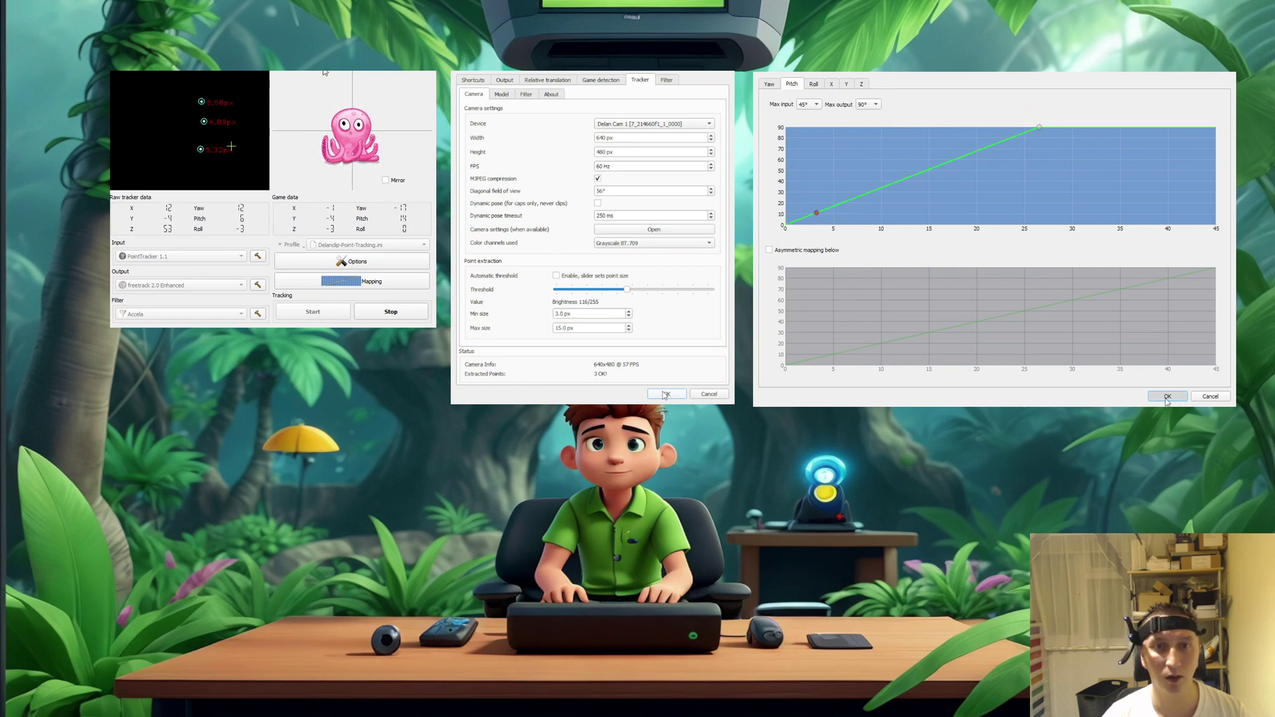